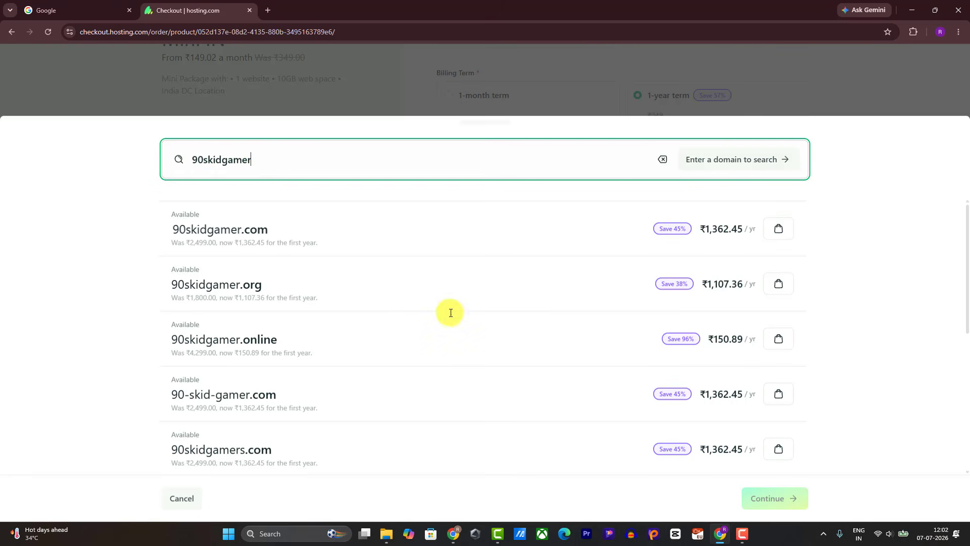
# - Choose the domain 90skidgamer.com for the one-year Mini IN hosting plan and add the configured plan to the basket
pyautogui.click(741, 534)
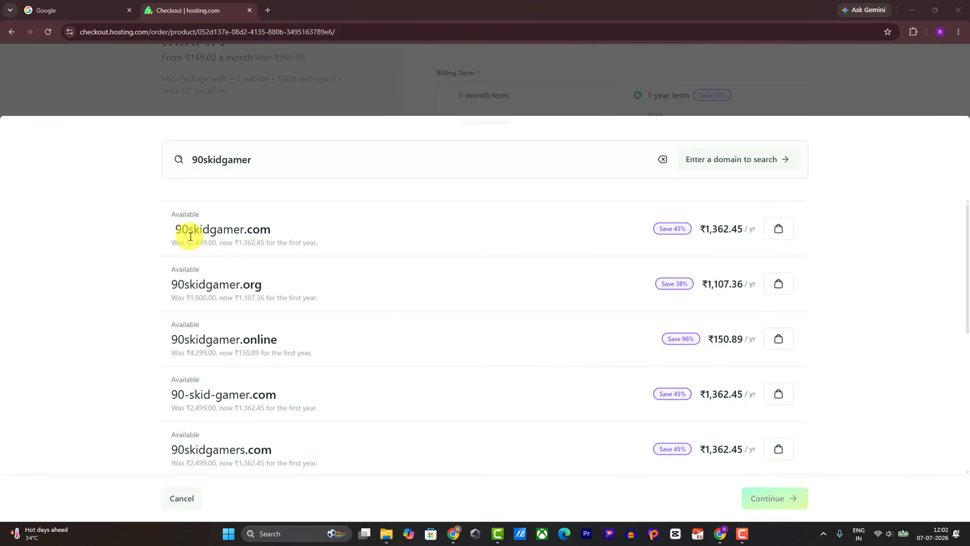
pyautogui.click(777, 232)
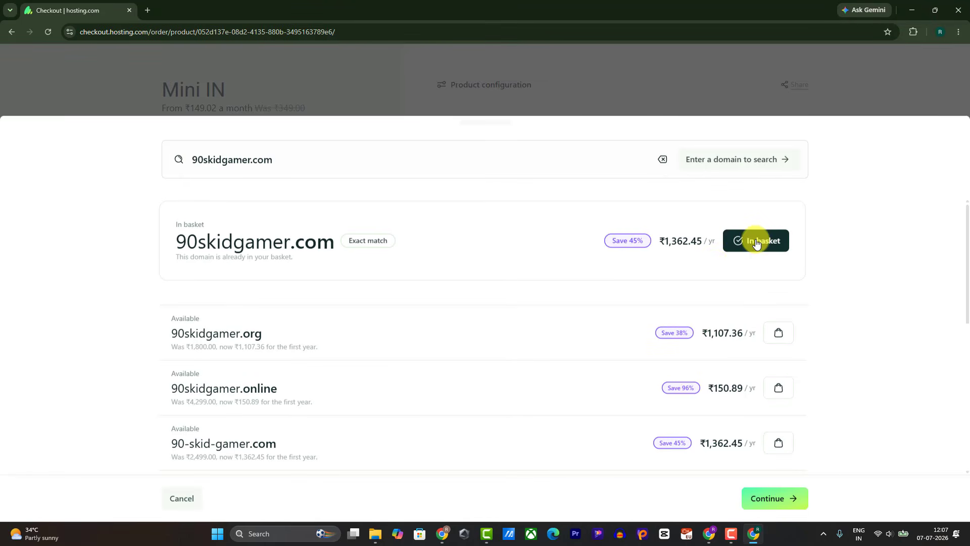
pyautogui.click(798, 508)
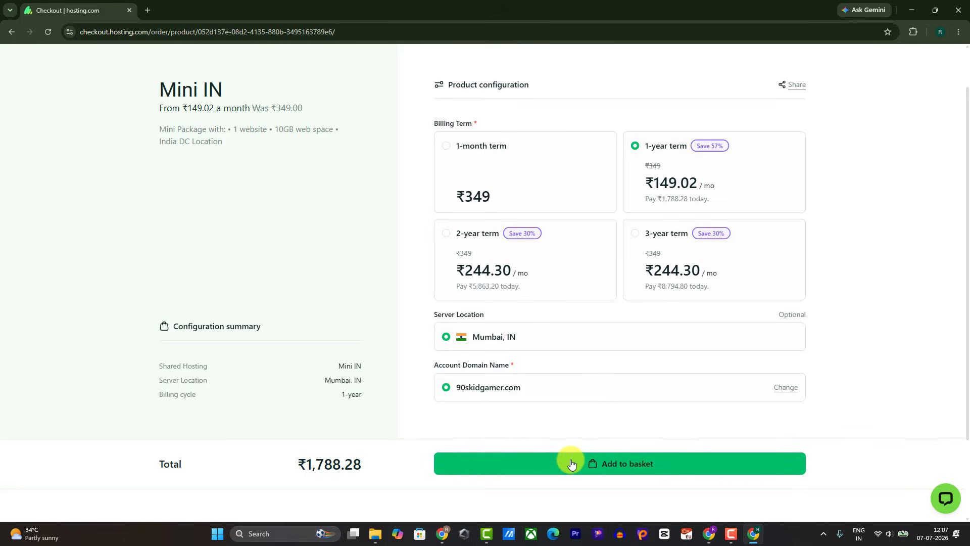
pyautogui.click(572, 464)
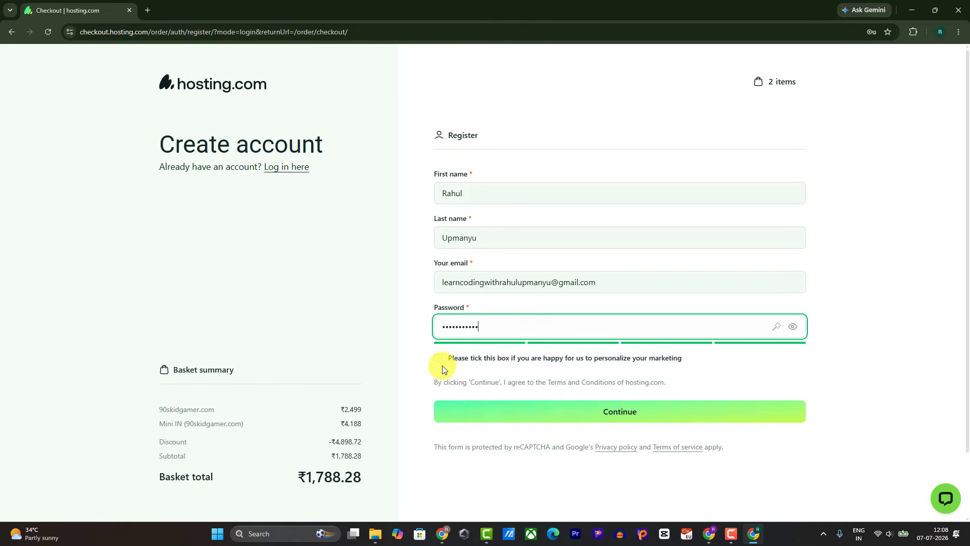
# - Submit the completed account registration form and set the country in the personal billing details to India
pyautogui.click(538, 416)
pyautogui.click(798, 186)
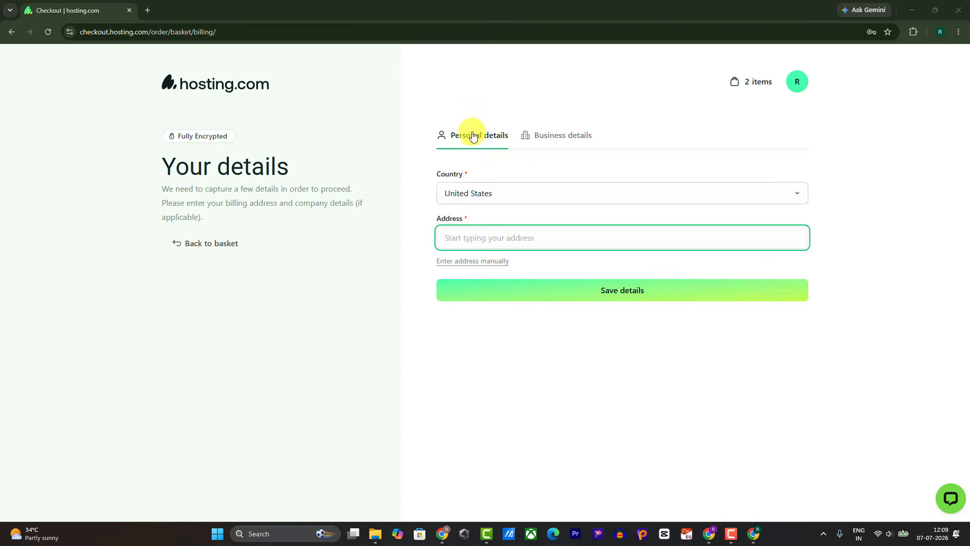
pyautogui.click(504, 197)
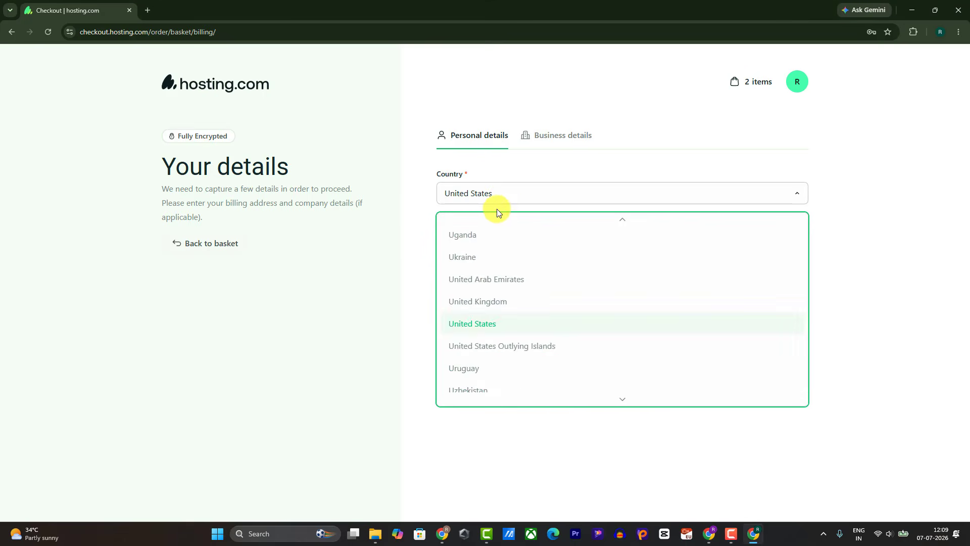
pyautogui.scroll(3, 491, 208)
pyautogui.scroll(-5, 492, 257)
pyautogui.scroll(15, 493, 258)
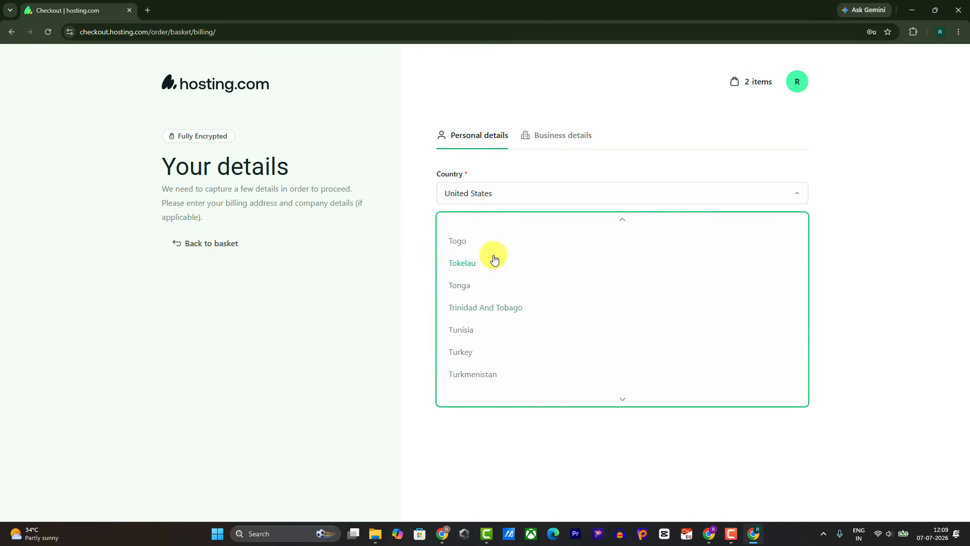
pyautogui.scroll(20, 496, 276)
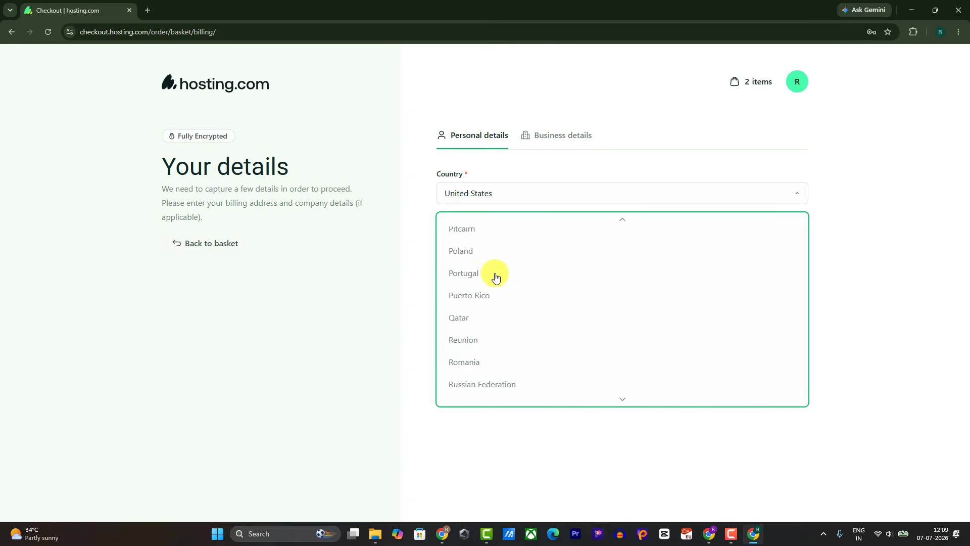
pyautogui.scroll(12, 489, 282)
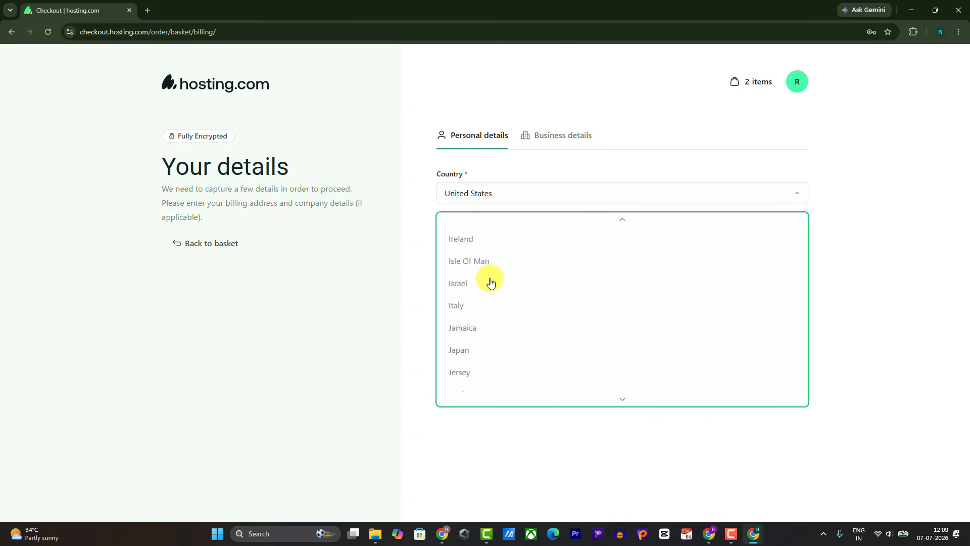
pyautogui.scroll(-2, 480, 322)
pyautogui.scroll(-3, 478, 329)
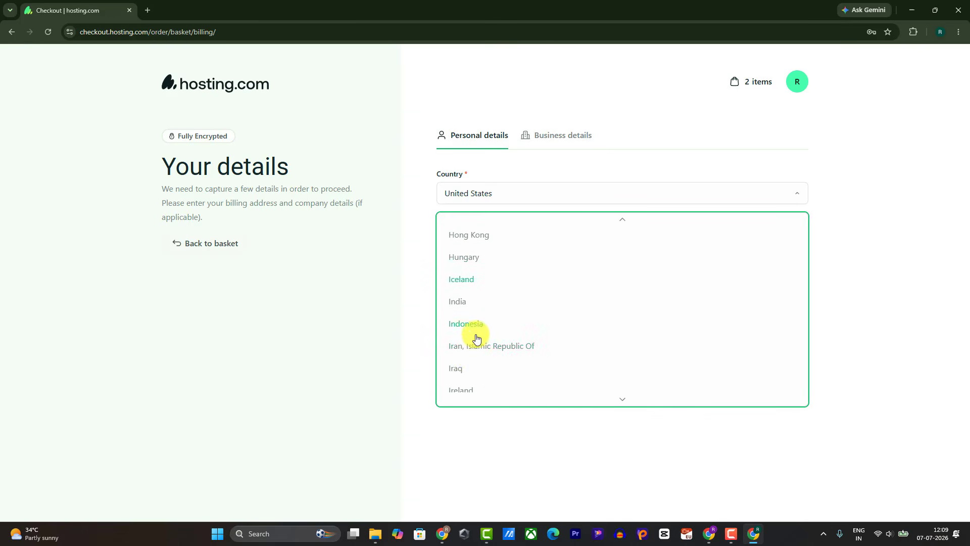
pyautogui.click(463, 303)
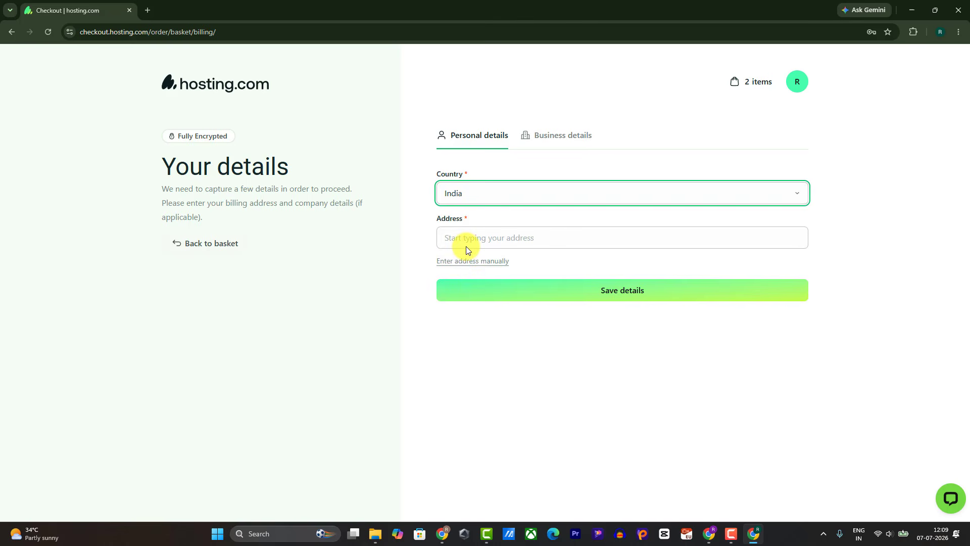
# - Fill in the billing street address, city, region and postcode, and save the details
pyautogui.click(466, 246)
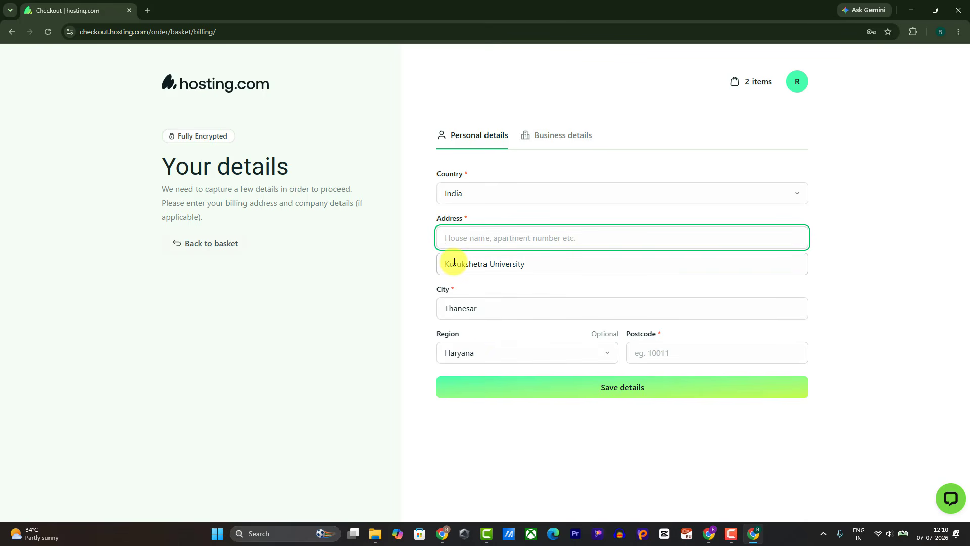
pyautogui.click(470, 234)
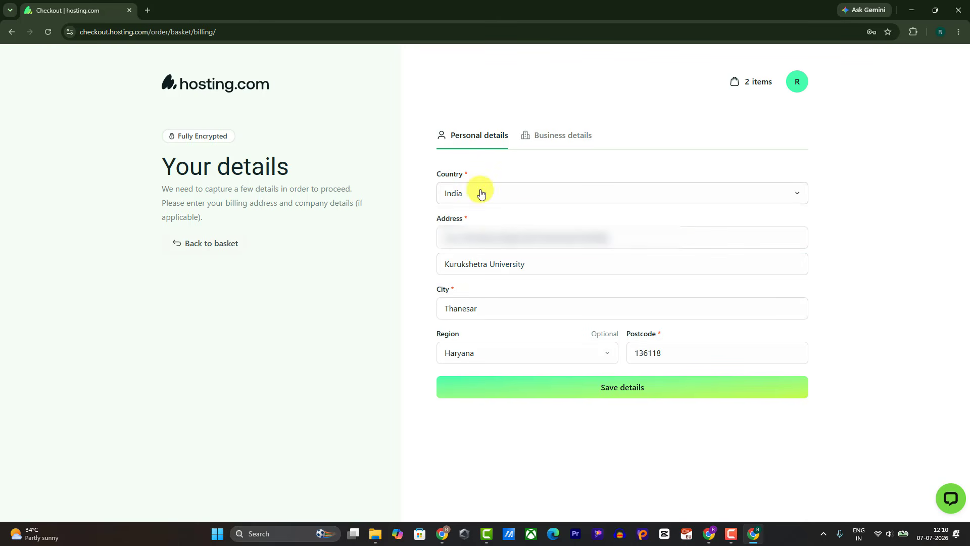
pyautogui.click(628, 389)
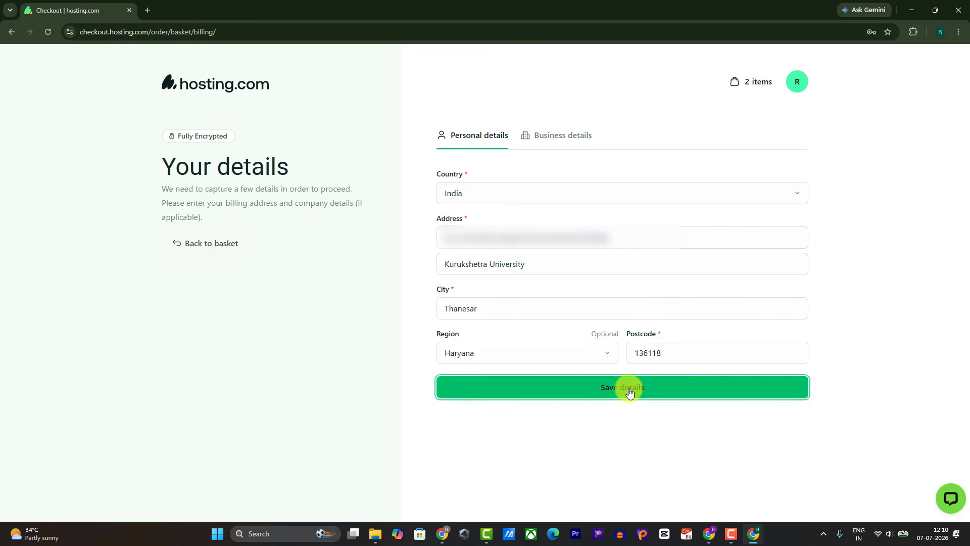
pyautogui.click(865, 228)
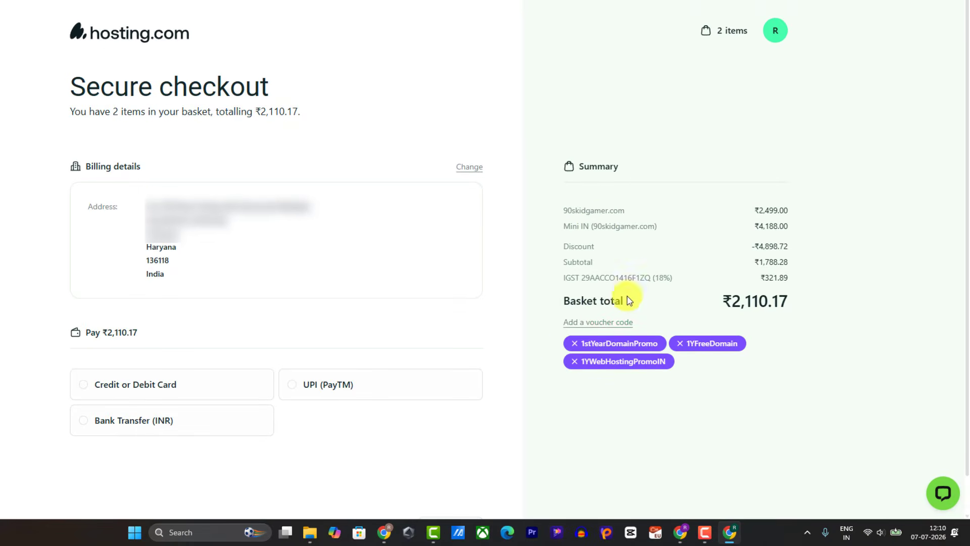
# - Add the promotional voucher code to the basket, apply it and check the basket total
pyautogui.click(581, 322)
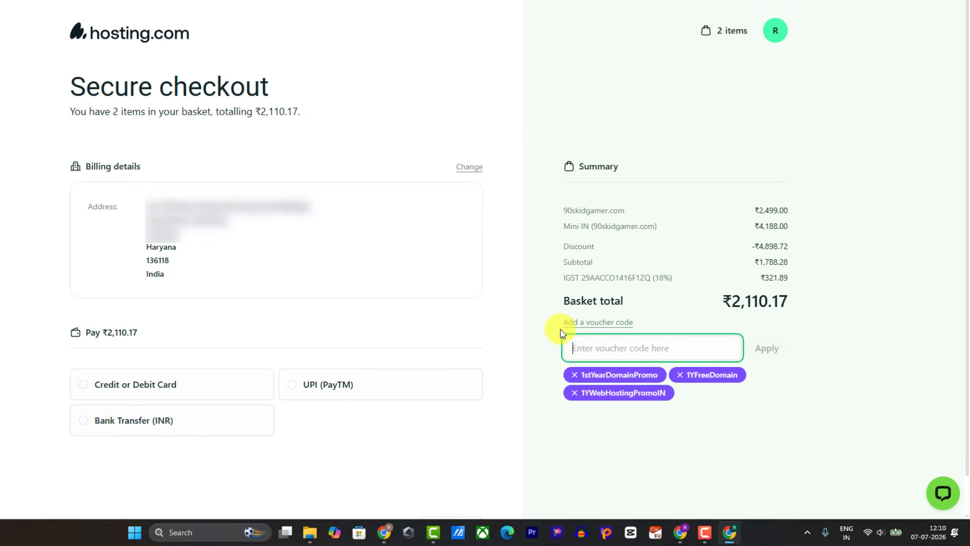
pyautogui.write('RAHUL')
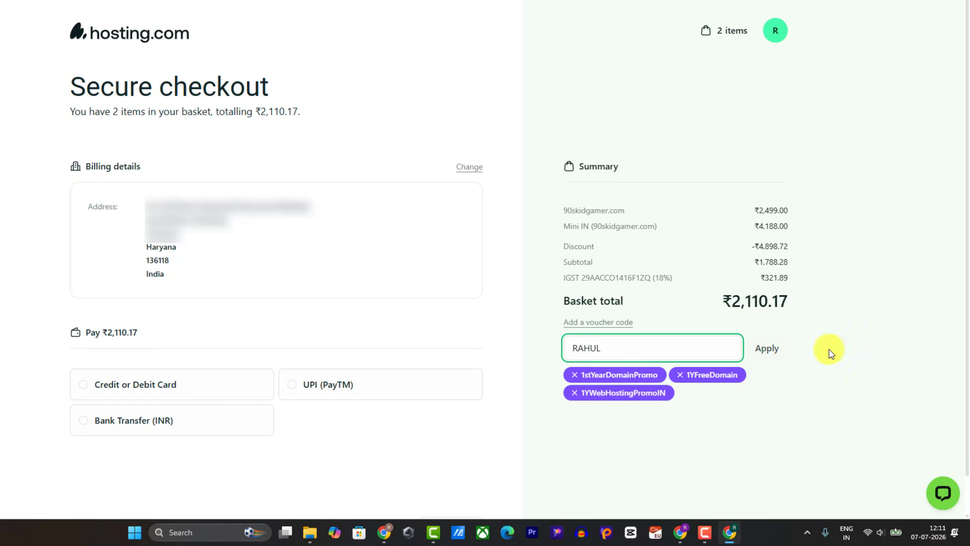
pyautogui.click(767, 348)
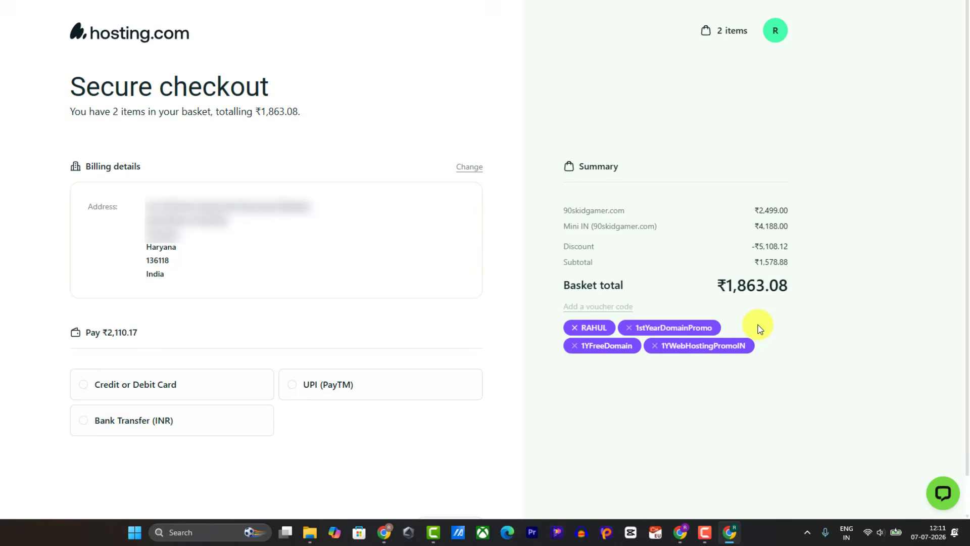
pyautogui.moveTo(726, 285); pyautogui.dragTo(779, 283)
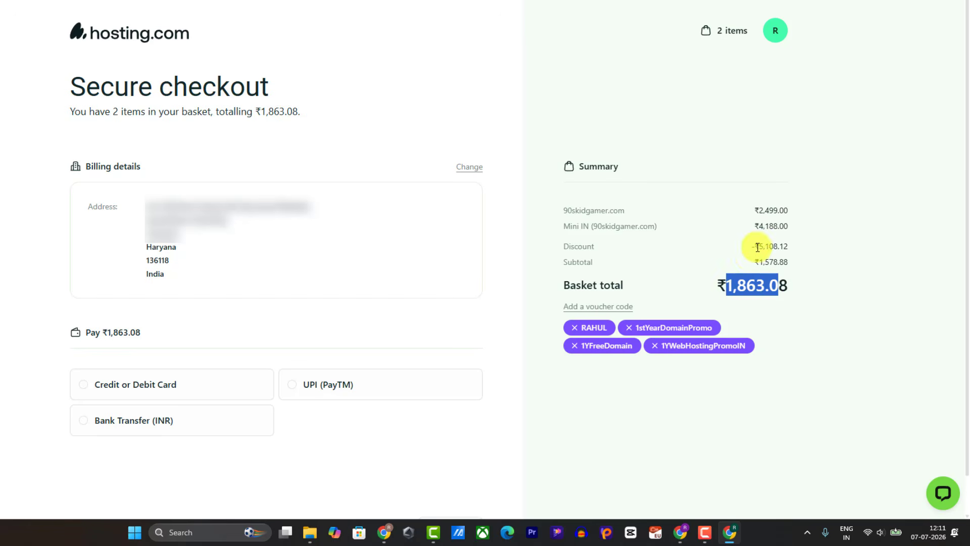
# - Place the order with UPI (PayTM), dismiss the cashback offers and select UPI as the payment option
pyautogui.click(292, 385)
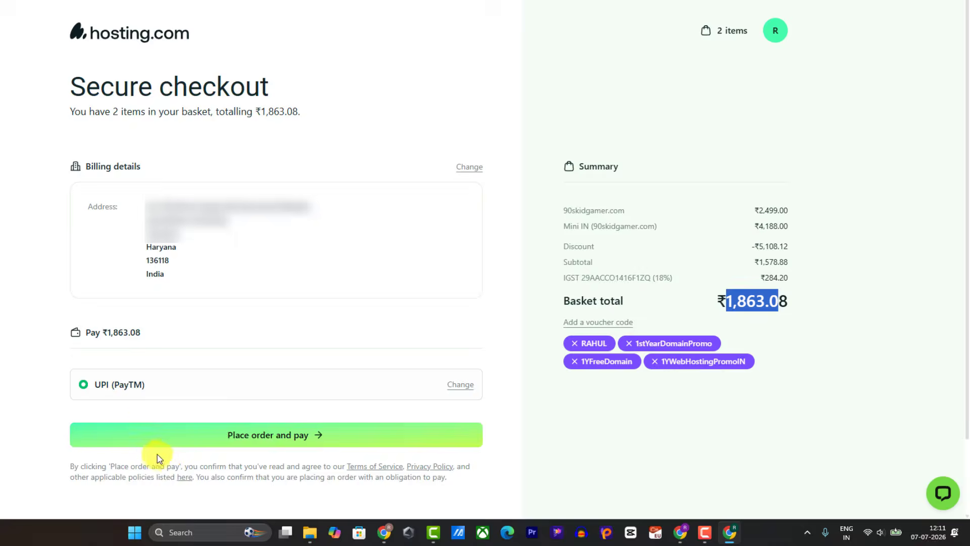
pyautogui.click(296, 440)
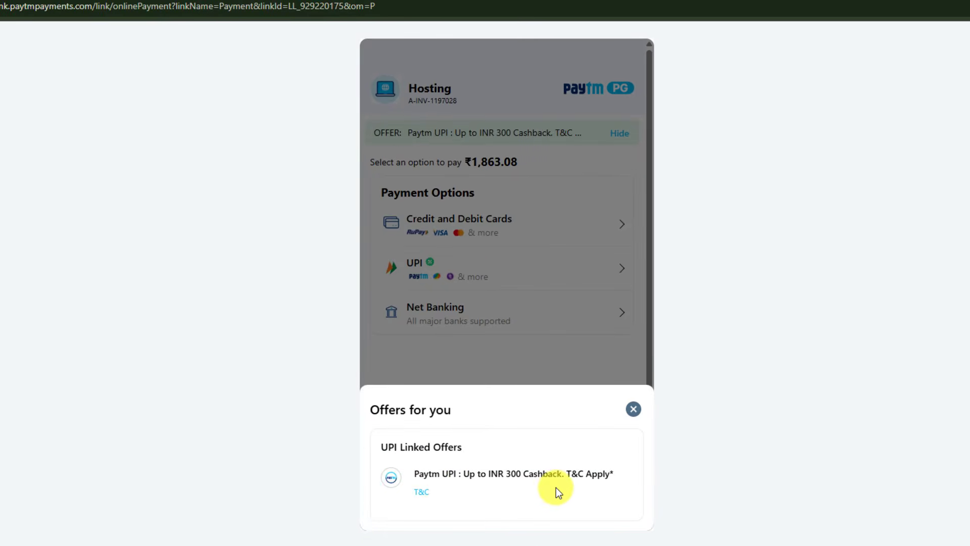
pyautogui.click(634, 409)
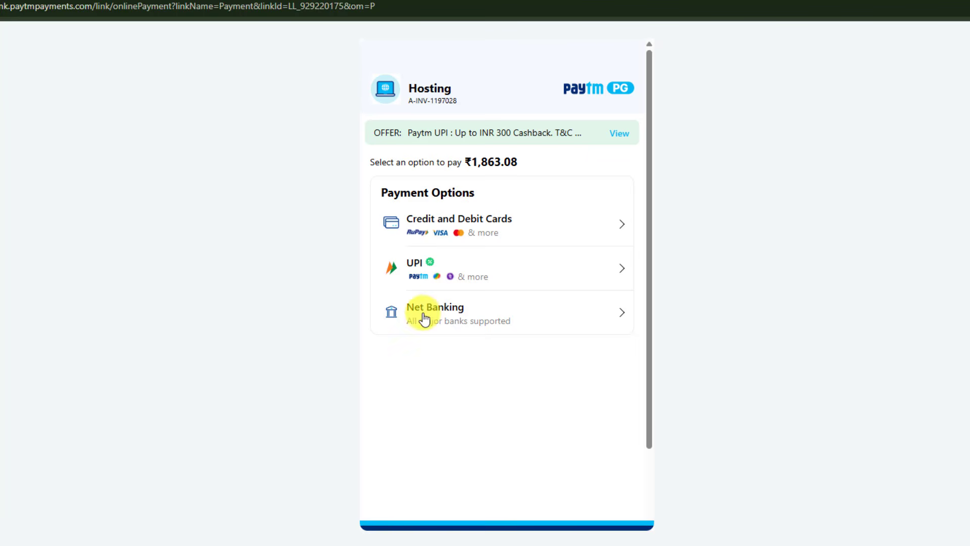
pyautogui.click(504, 263)
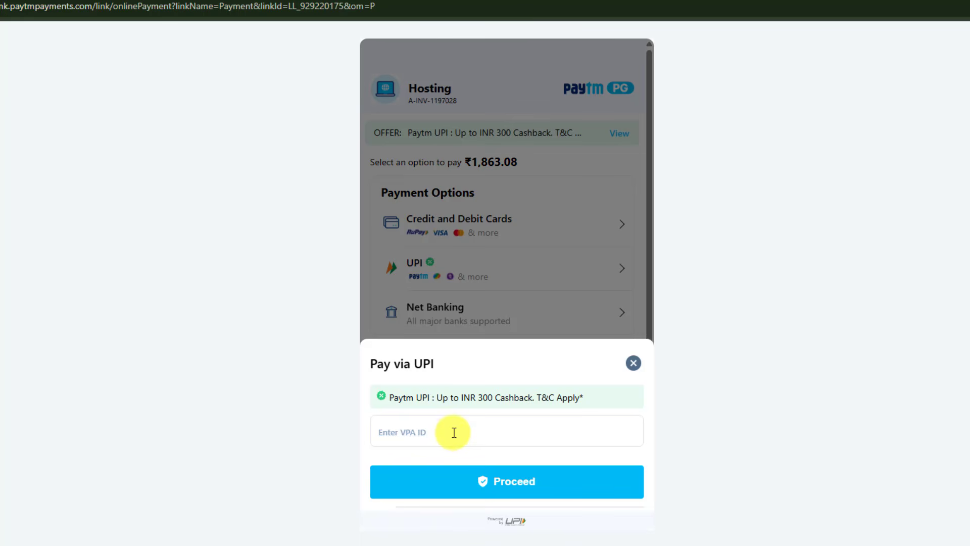
# - Paste the payer's VPA ID and proceed with the UPI payment, checking the payment status
pyautogui.click(453, 432)
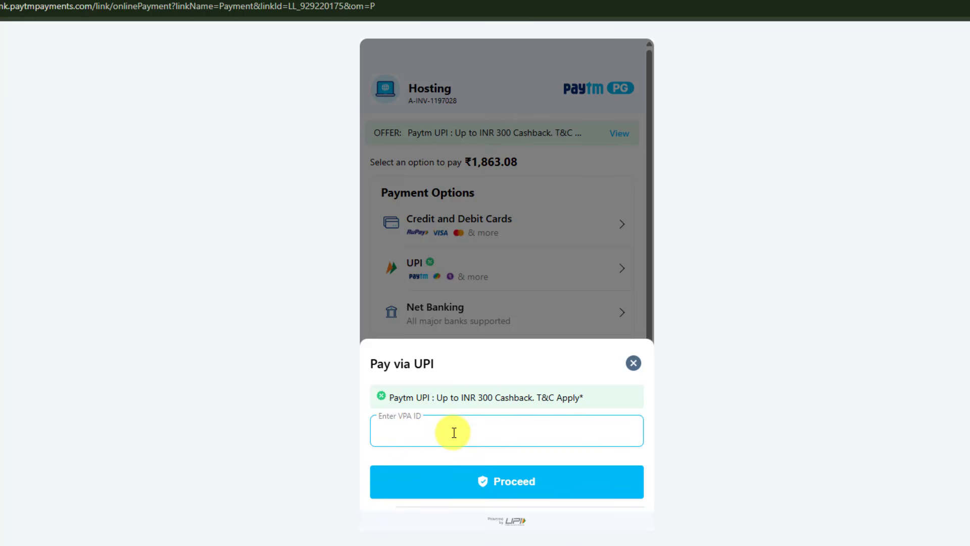
pyautogui.hotkey('ctrl', 'v')
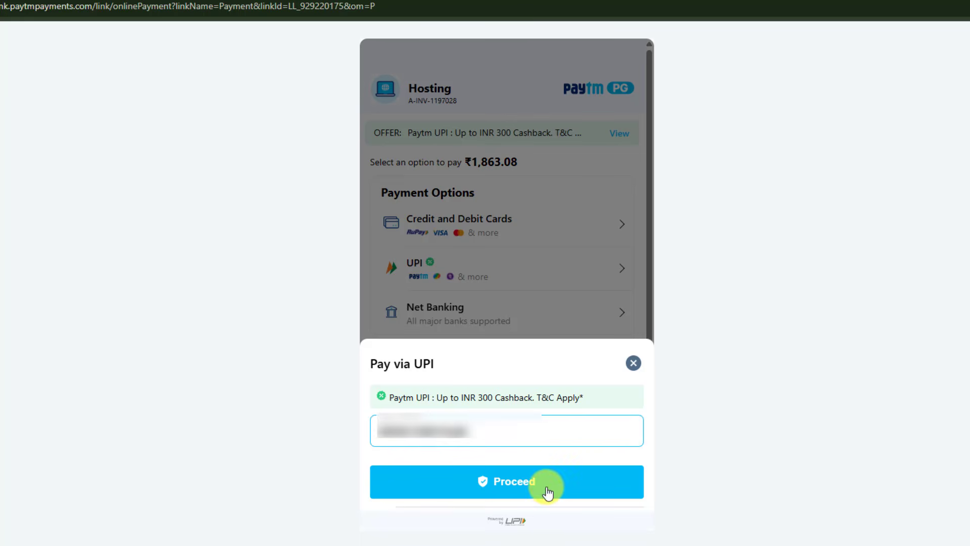
pyautogui.click(547, 491)
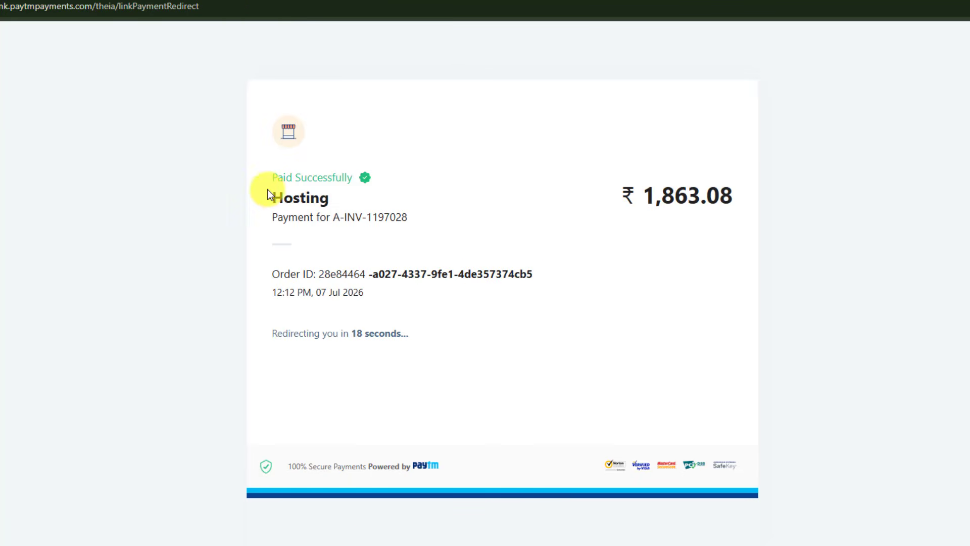
pyautogui.moveTo(268, 181); pyautogui.dragTo(350, 186)
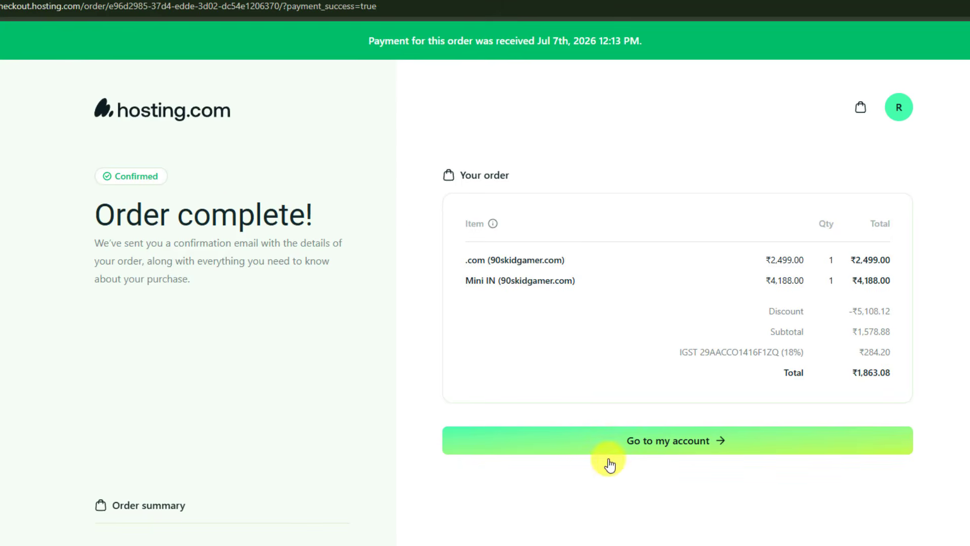
# - Go to the hosting account's apps section and start a new app installation with WordPress as the application
pyautogui.click(682, 450)
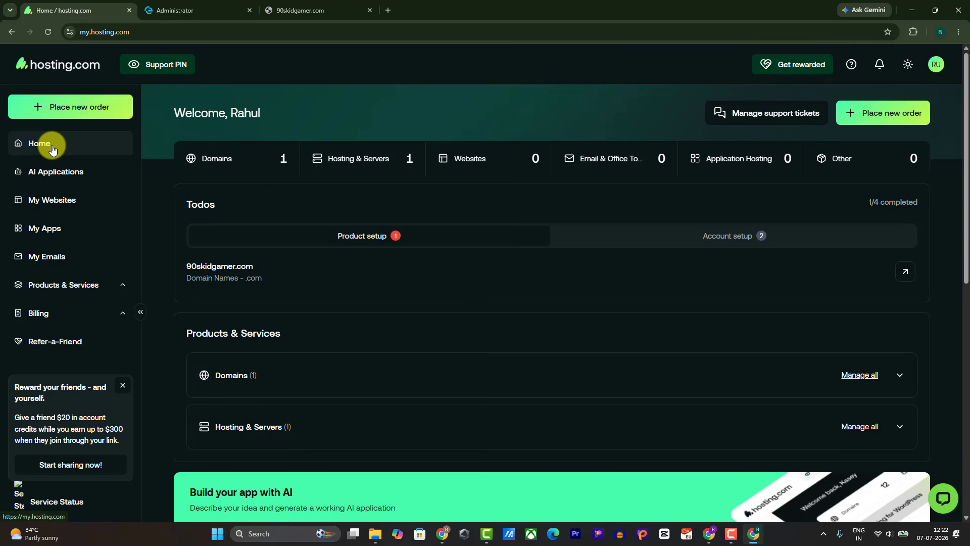
pyautogui.click(46, 228)
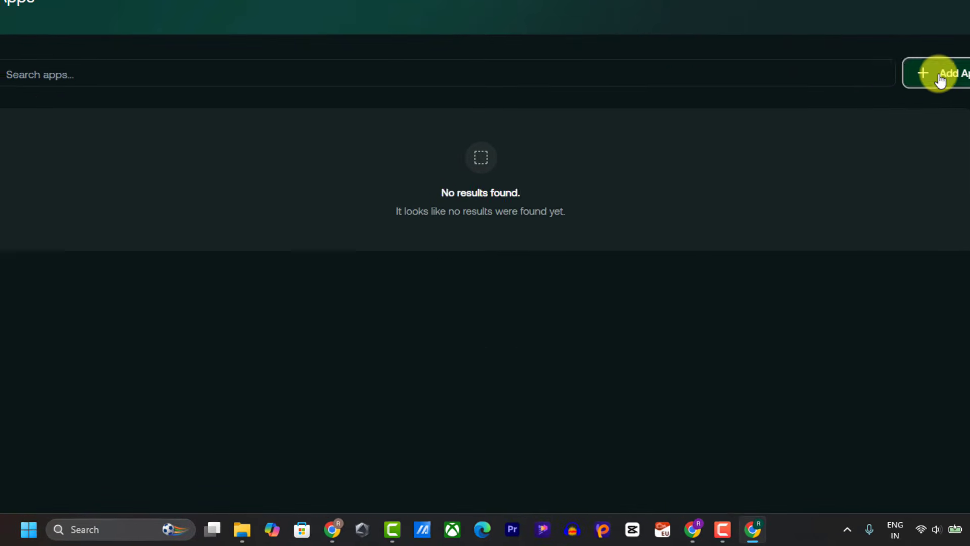
pyautogui.click(905, 90)
pyautogui.click(336, 321)
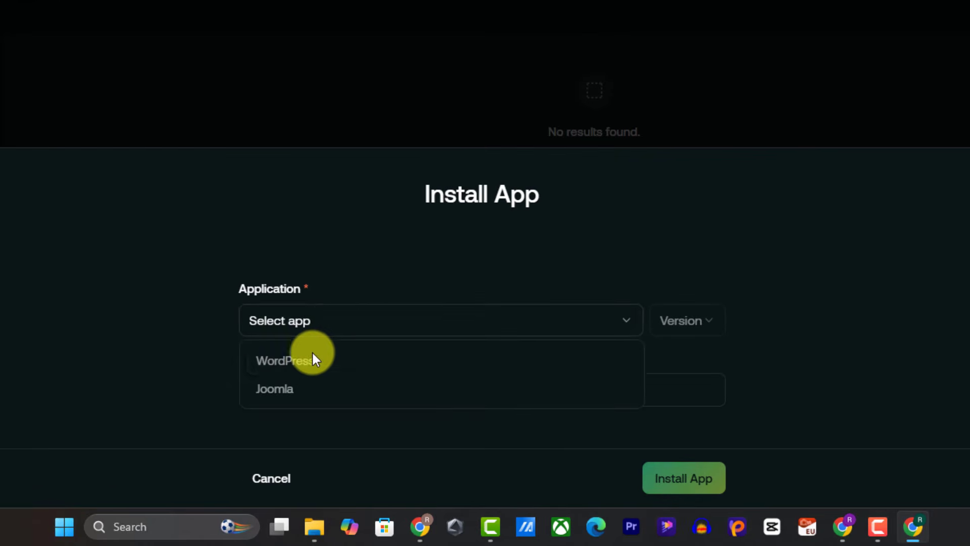
pyautogui.click(309, 358)
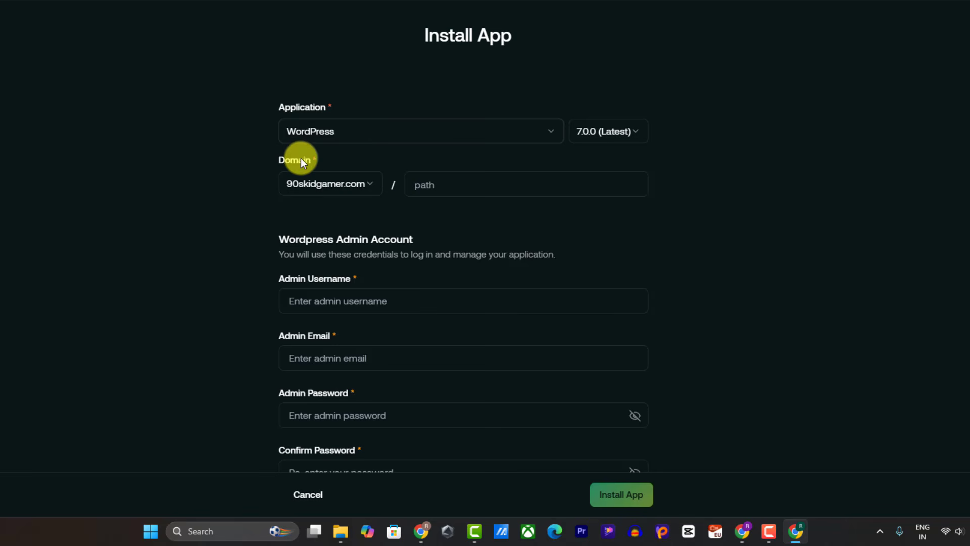
# - Use 90skidgamer.com as the WordPress installation domain and leave the path empty
pyautogui.click(441, 183)
pyautogui.click(353, 210)
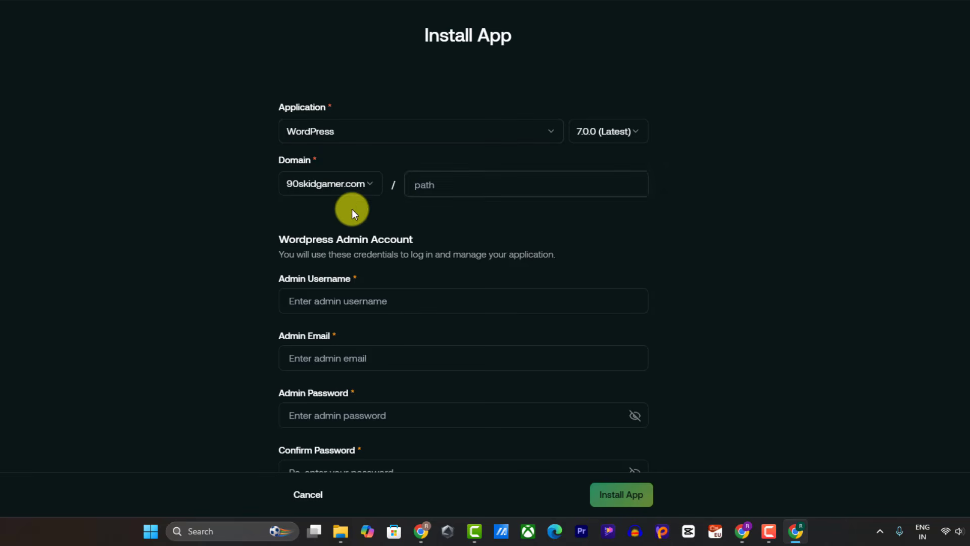
pyautogui.click(362, 190)
pyautogui.click(345, 215)
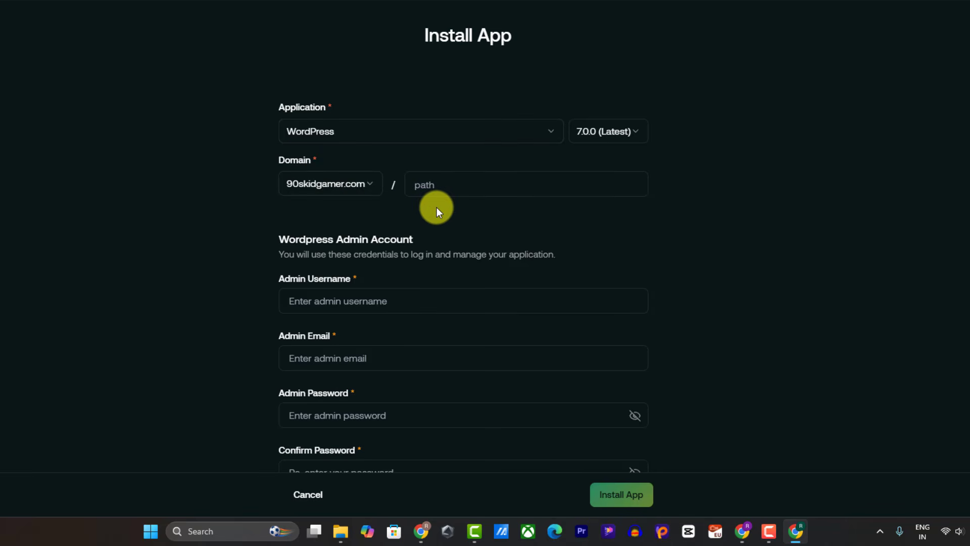
# - Fill in the WordPress admin account's email and set the admin username to 90skidgamer
pyautogui.scroll(-1, 325, 259)
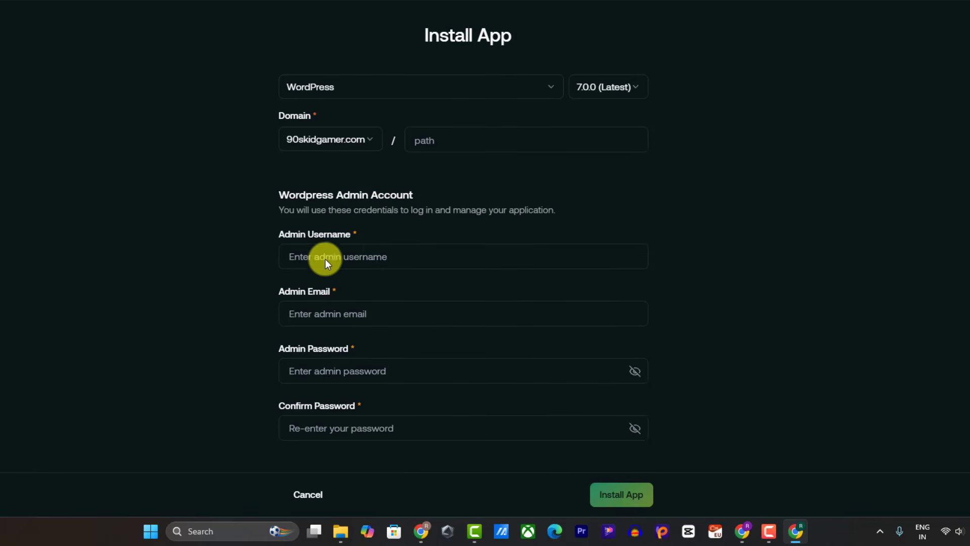
pyautogui.click(365, 252)
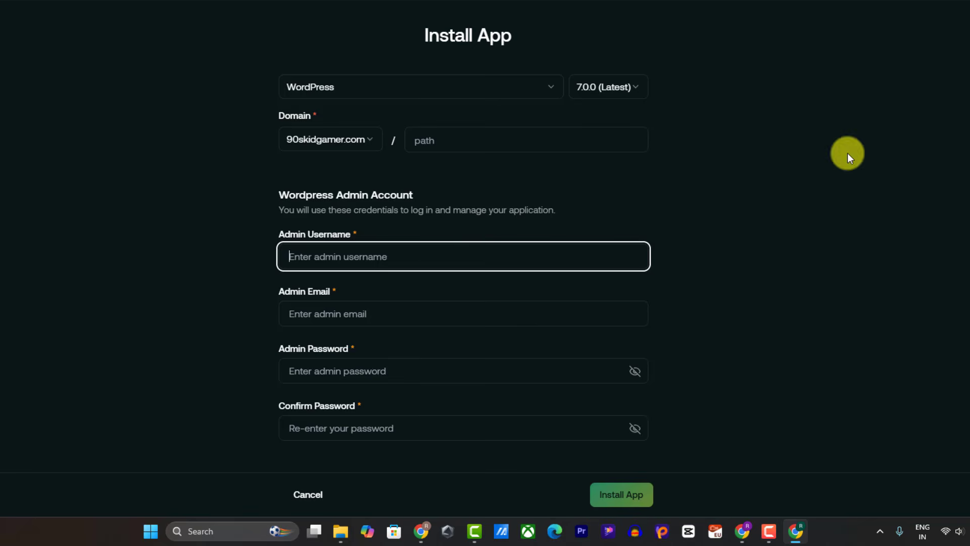
pyautogui.click(326, 310)
pyautogui.click(374, 344)
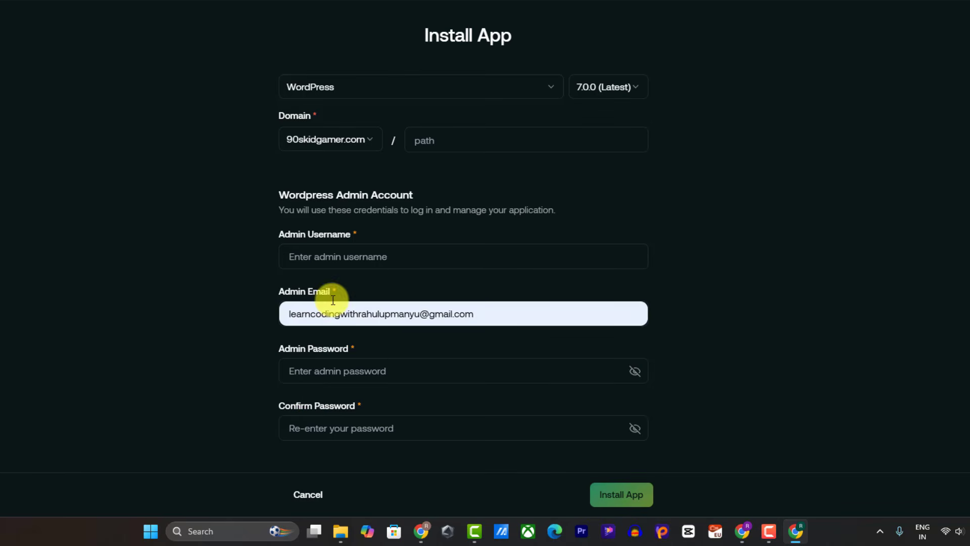
pyautogui.click(328, 255)
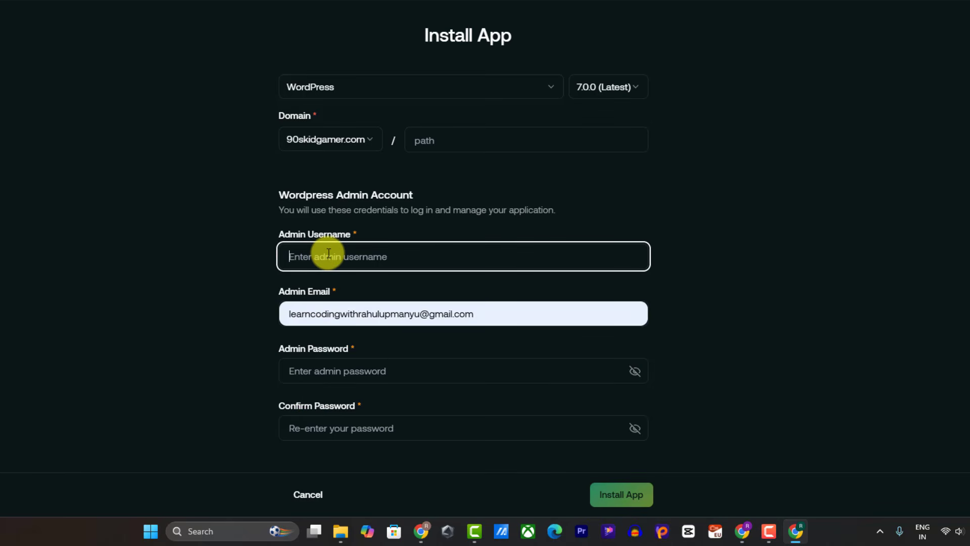
pyautogui.write('90skidgamer')
# - Enter and confirm the WordPress admin password, check the admin username and start the app installation
pyautogui.click(371, 369)
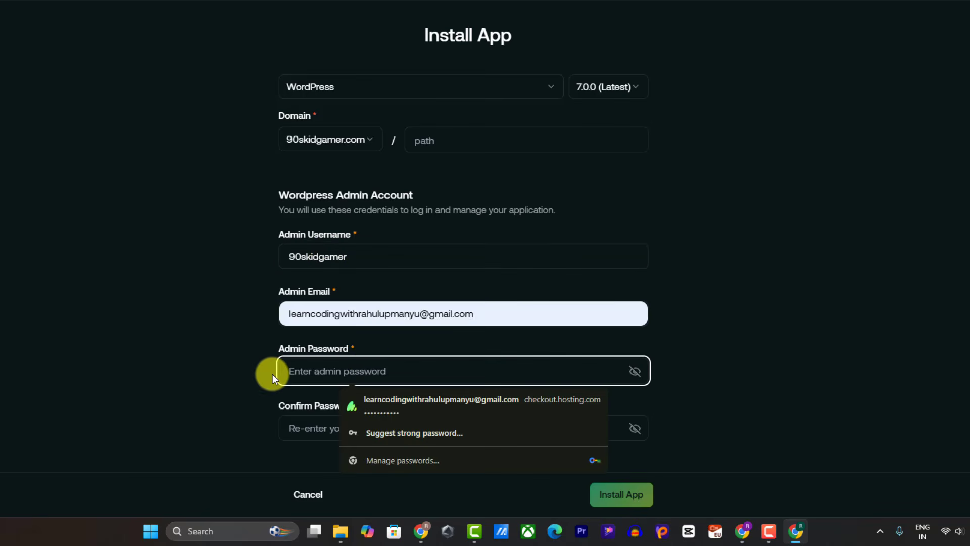
pyautogui.click(208, 368)
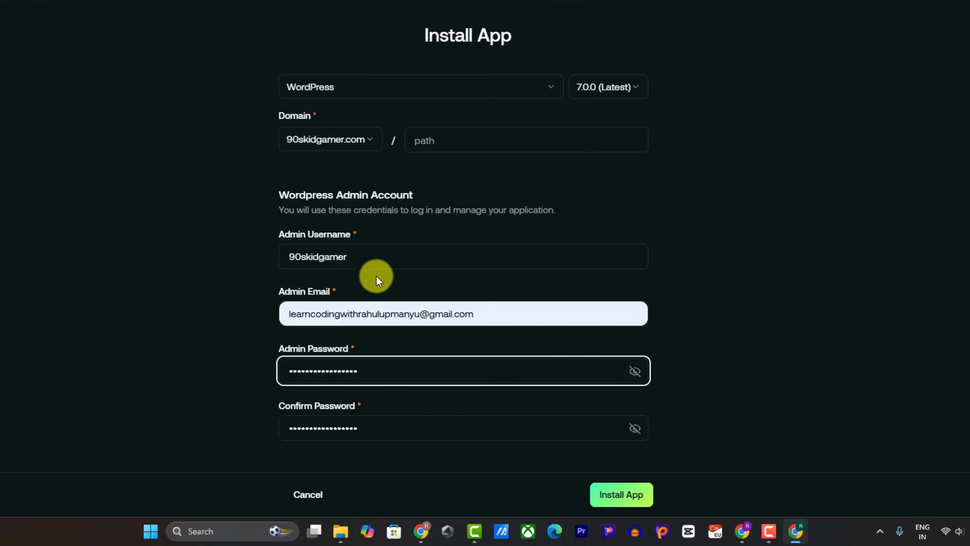
pyautogui.doubleClick(372, 255)
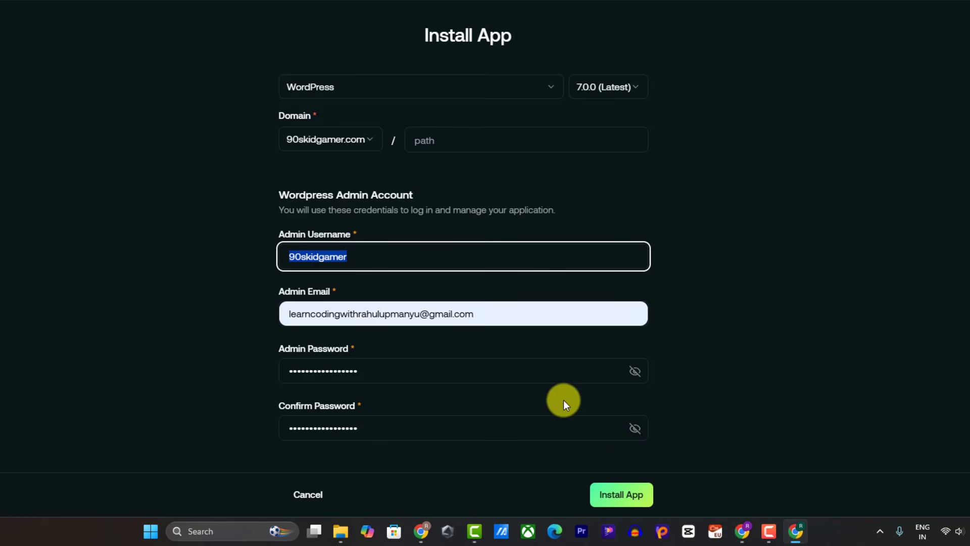
pyautogui.click(618, 493)
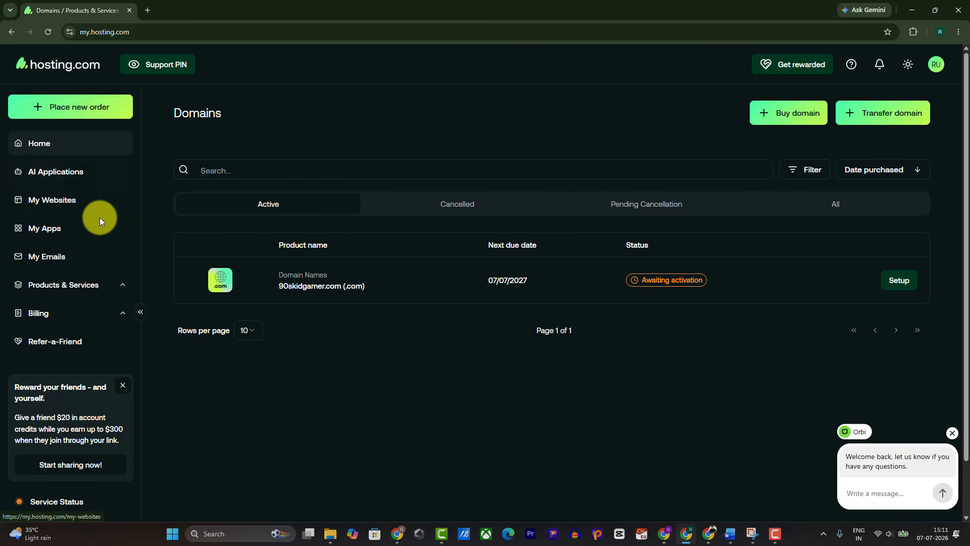
# - Open the setup form for 90skidgamer.com from the account's domains list and dismiss the chat pop-up
pyautogui.click(36, 154)
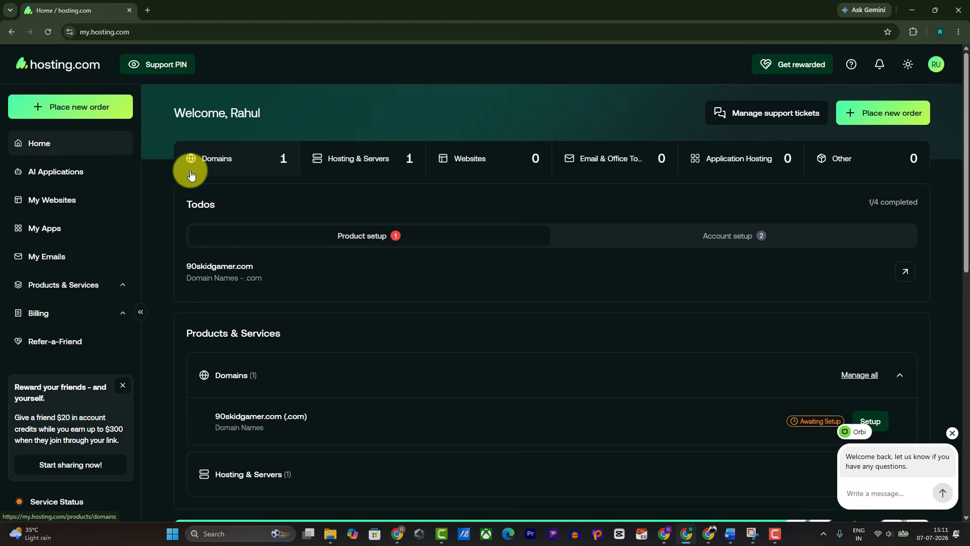
pyautogui.click(215, 160)
pyautogui.click(778, 534)
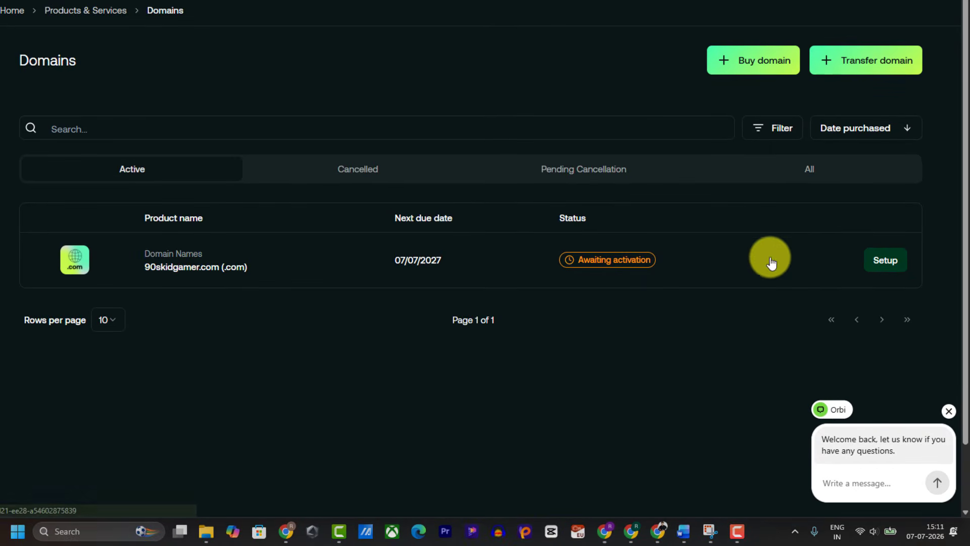
pyautogui.click(882, 262)
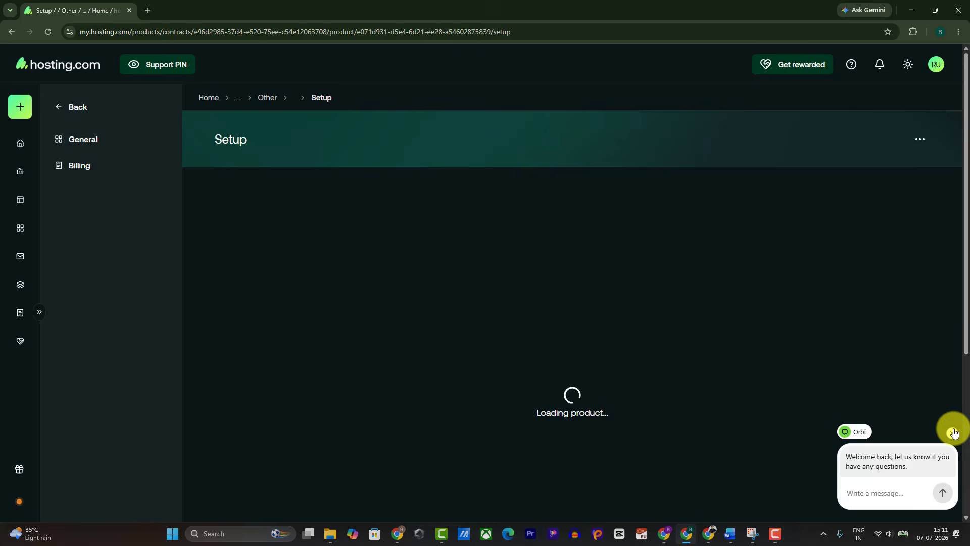
pyautogui.click(954, 432)
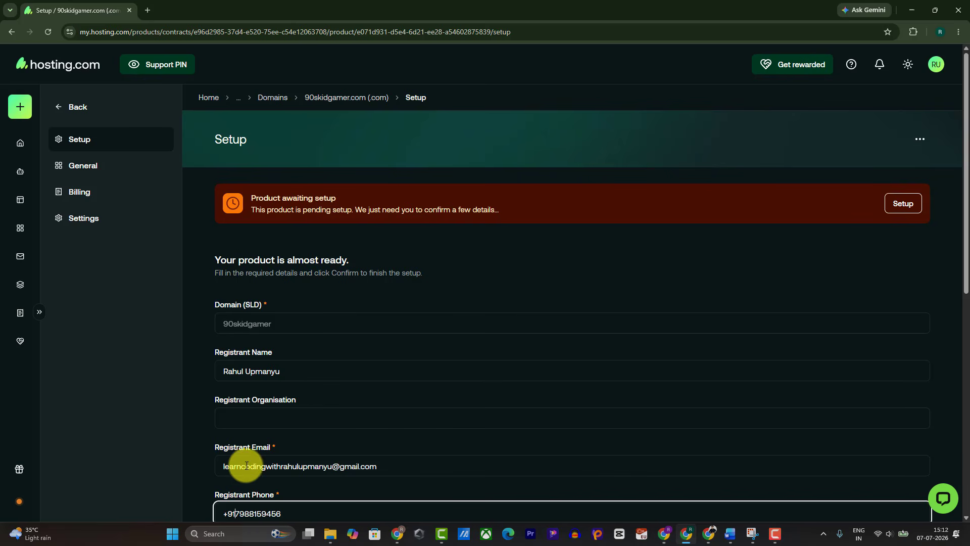
# - Review the prefilled registrant details, confirm the domain setup and return to the domains list
pyautogui.scroll(-8, 374, 291)
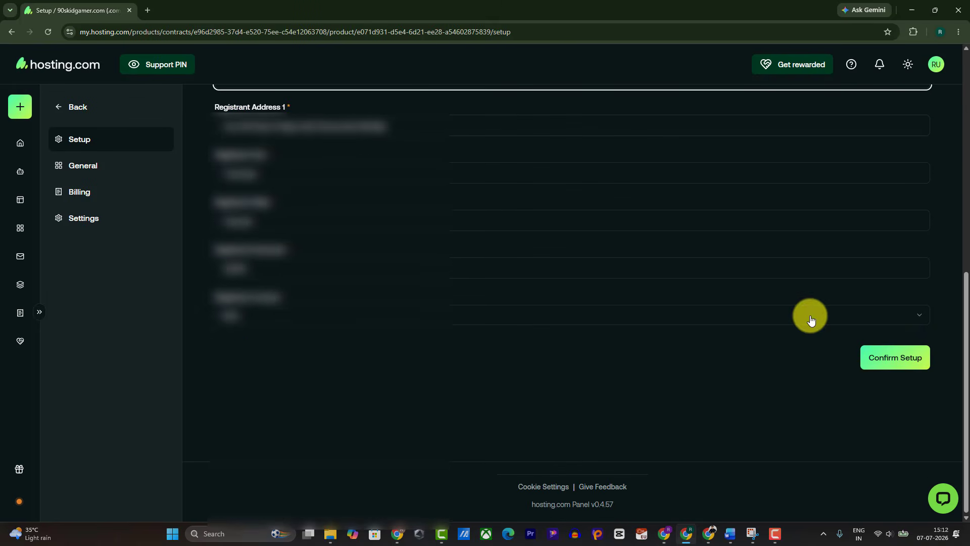
pyautogui.click(879, 362)
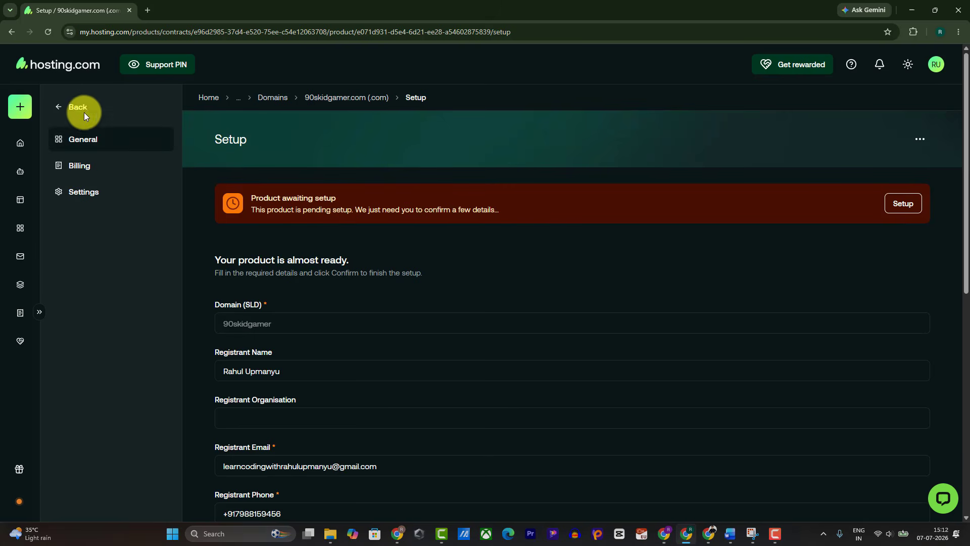
pyautogui.click(63, 106)
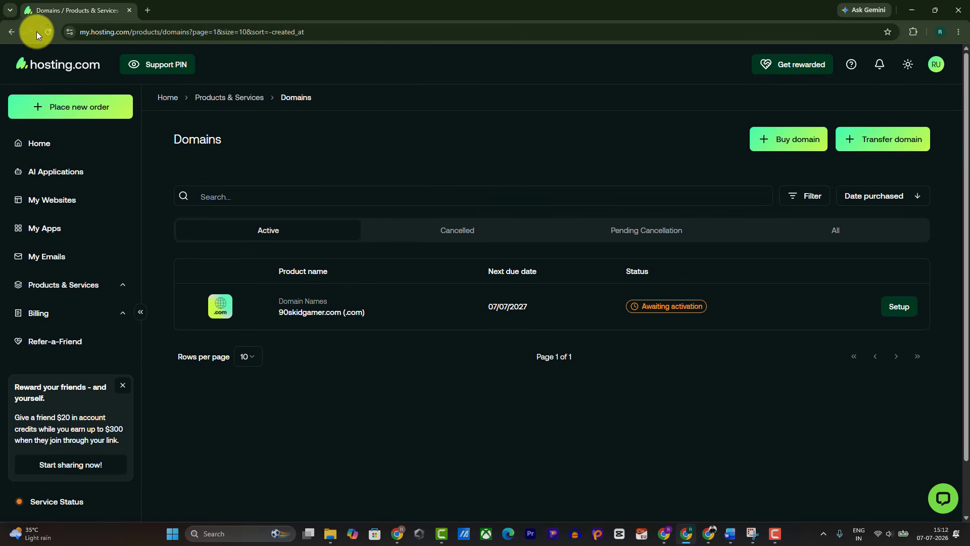